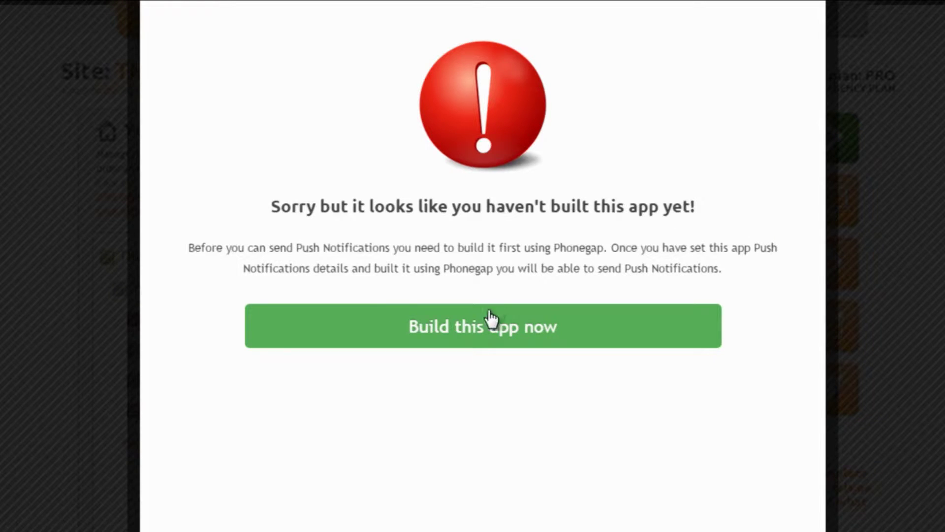
- Open the app's push notification settings and enter the project number of the PGB Push Google project as the GCM Sender ID
{"action": "left_click", "coordinate": [481, 337]}
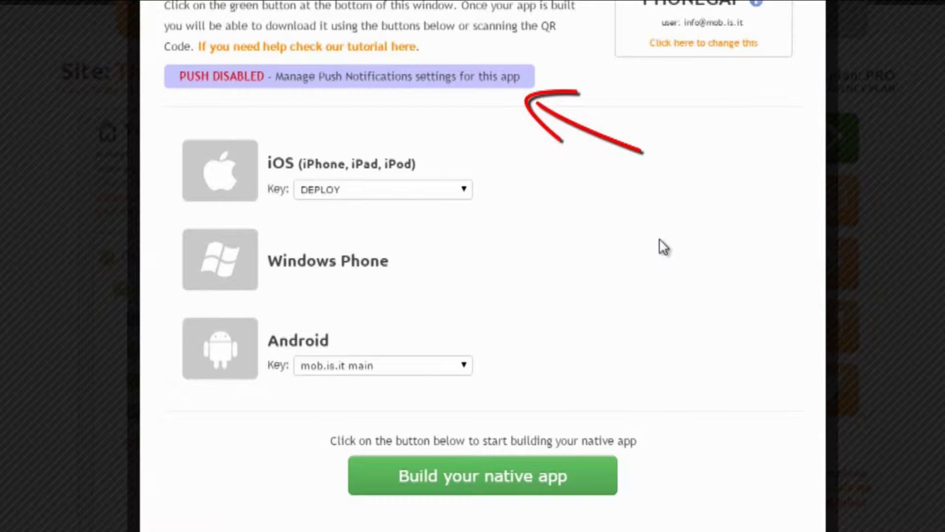
{"action": "left_click", "coordinate": [394, 87]}
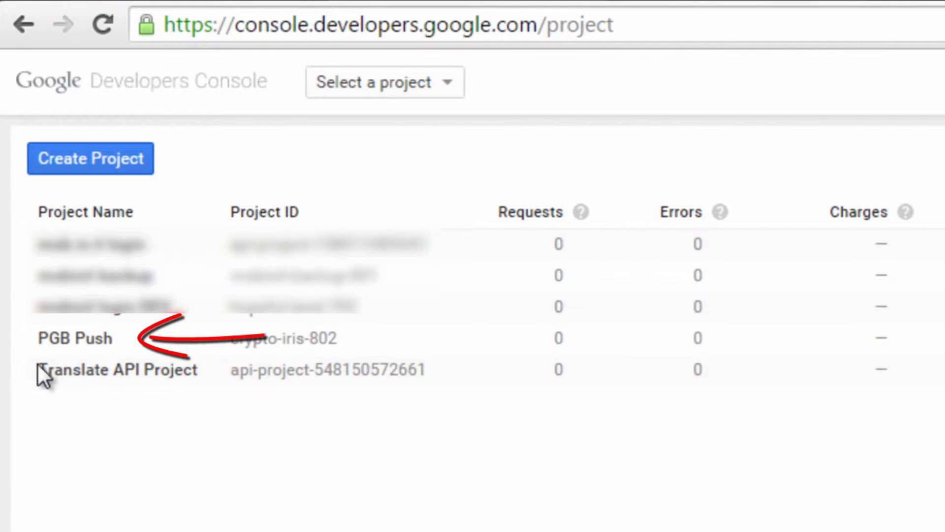
{"action": "left_click", "coordinate": [74, 338]}
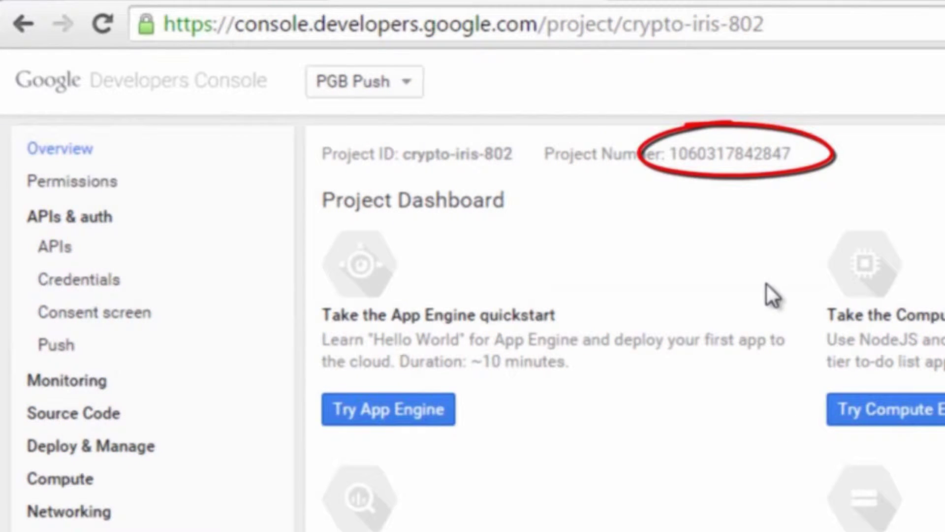
{"action": "left_click_drag", "start_coordinate": [674, 158], "coordinate": [795, 156]}
{"action": "key", "text": "ctrl+c"}
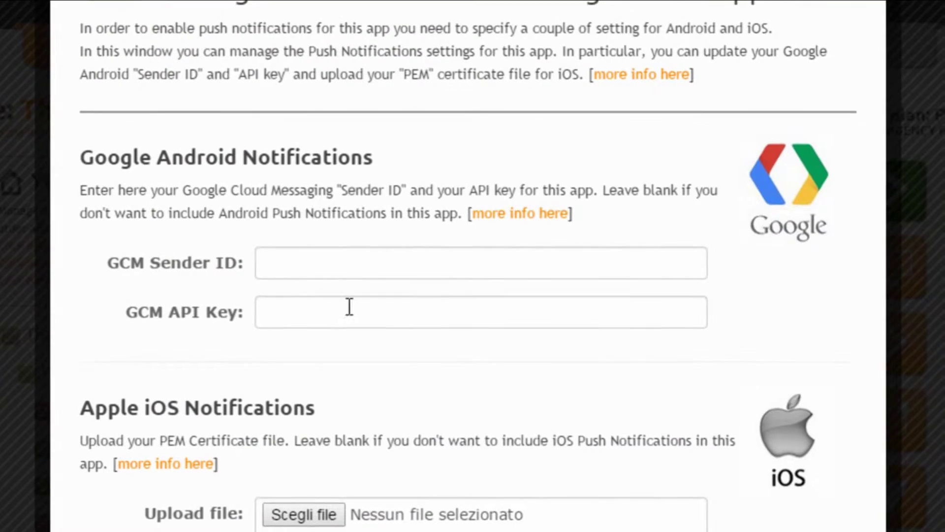
{"action": "left_click", "coordinate": [378, 266]}
{"action": "key", "text": "ctrl+v"}
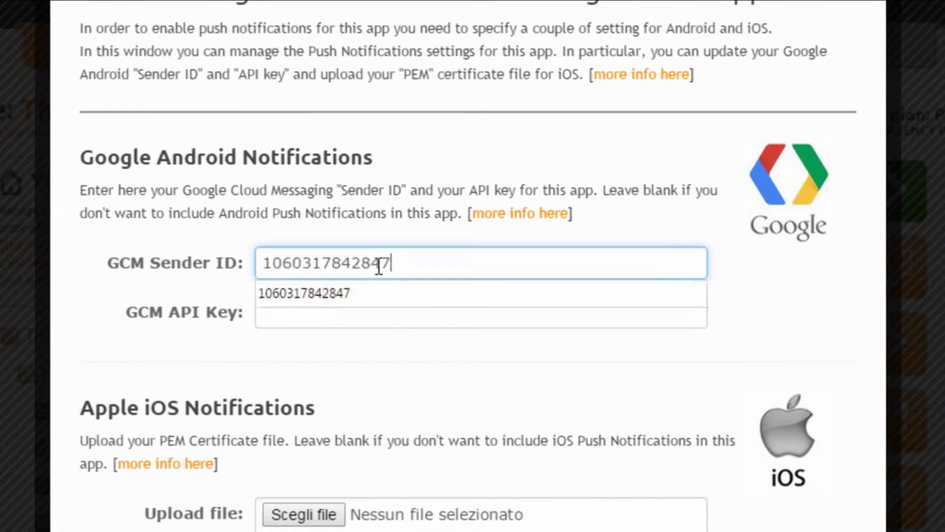
{"action": "left_click", "coordinate": [361, 286]}
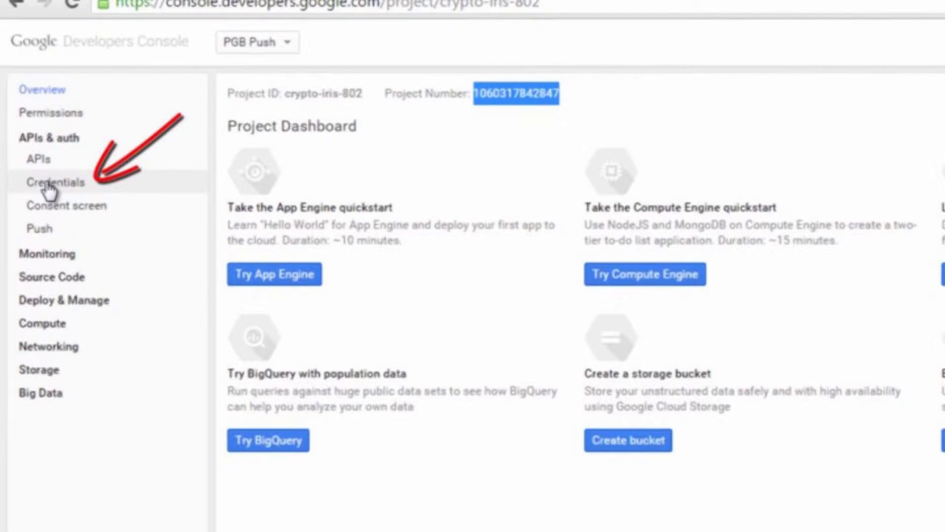
- Copy the server applications API key from the PGB Push project's credentials and paste it as the GCM API Key
{"action": "left_click", "coordinate": [49, 187]}
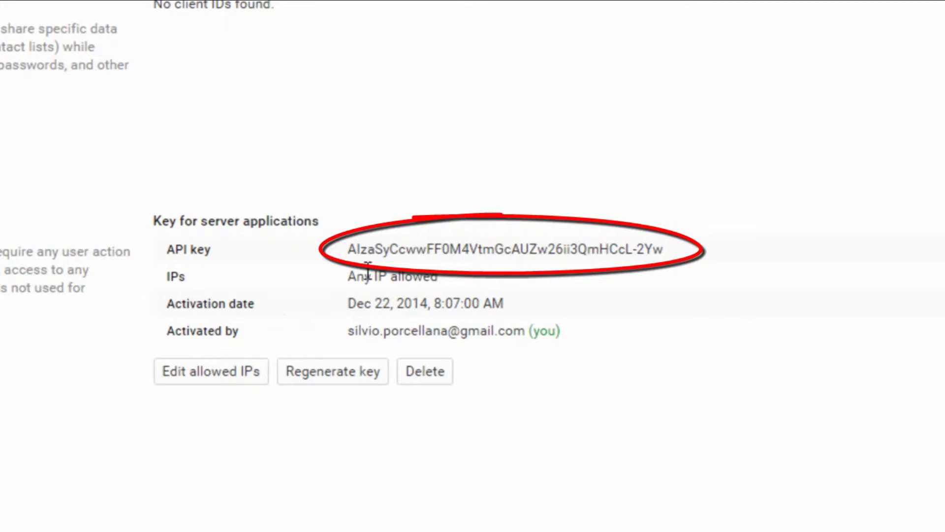
{"action": "left_click_drag", "start_coordinate": [349, 249], "coordinate": [664, 246]}
{"action": "key", "text": "ctrl+c"}
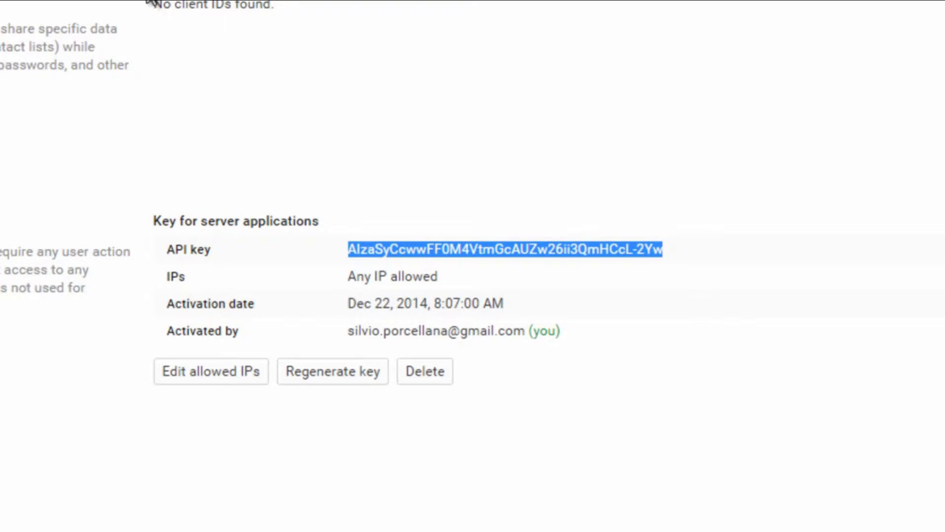
{"action": "key", "text": "alt+Tab"}
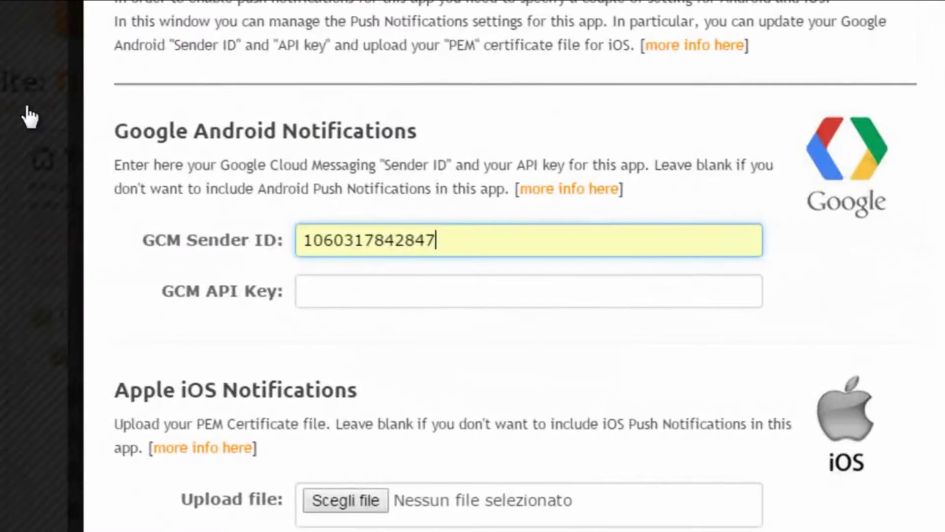
{"action": "left_click", "coordinate": [318, 284]}
{"action": "key", "text": "ctrl+v"}
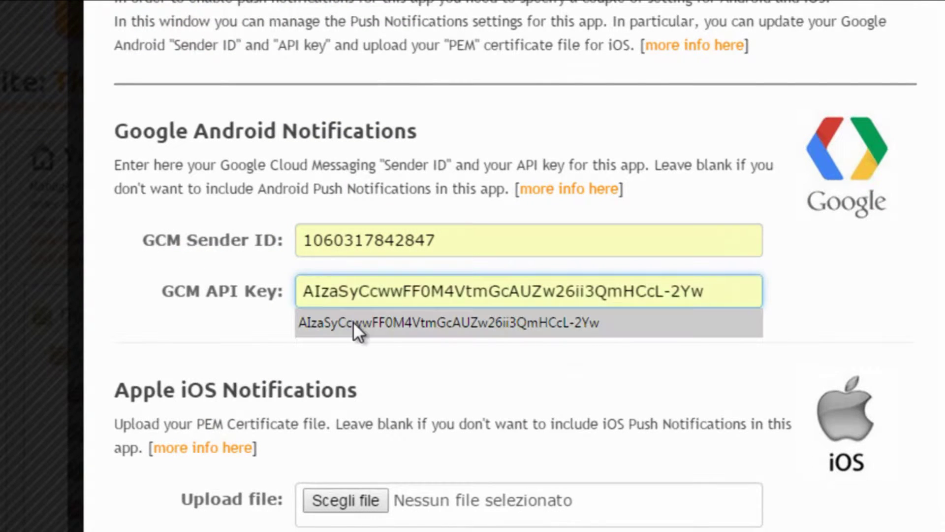
{"action": "left_click", "coordinate": [353, 320]}
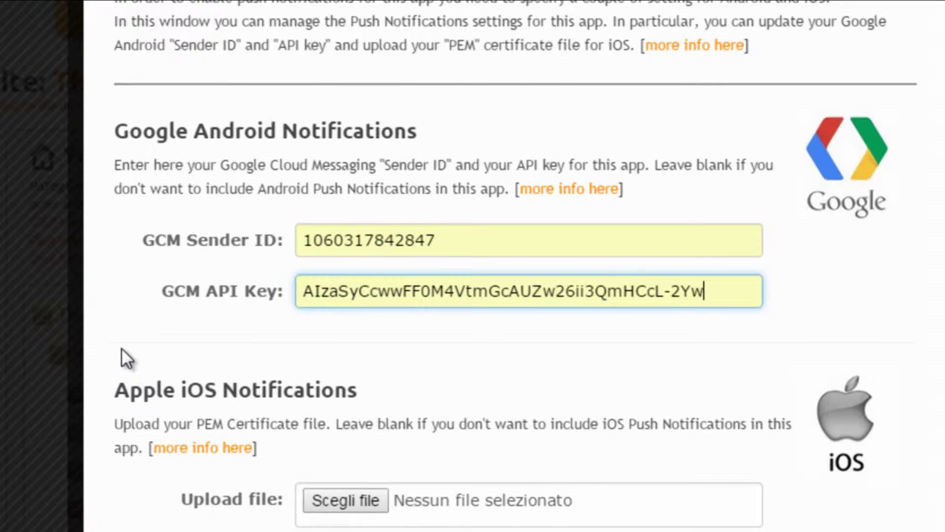
{"action": "left_click", "coordinate": [148, 341]}
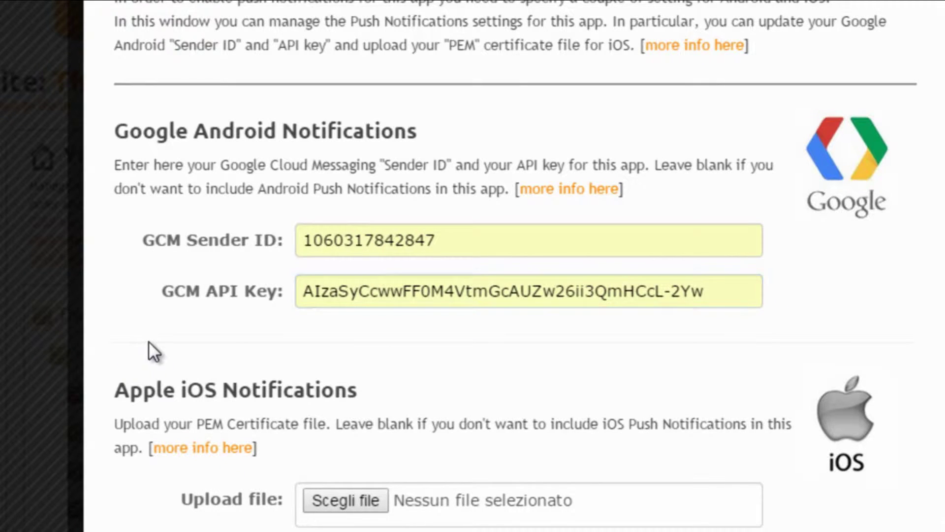
- Choose CertificatiNewPushApp.pem as the Apple iOS notifications certificate and save the push notification settings
{"action": "scroll", "coordinate": [149, 341], "scroll_direction": "down", "scroll_amount": 3}
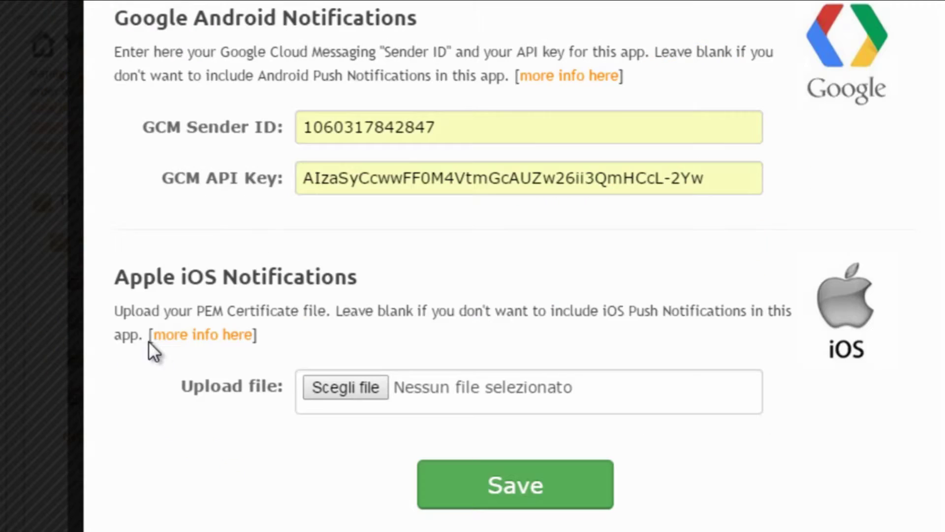
{"action": "left_click", "coordinate": [371, 385]}
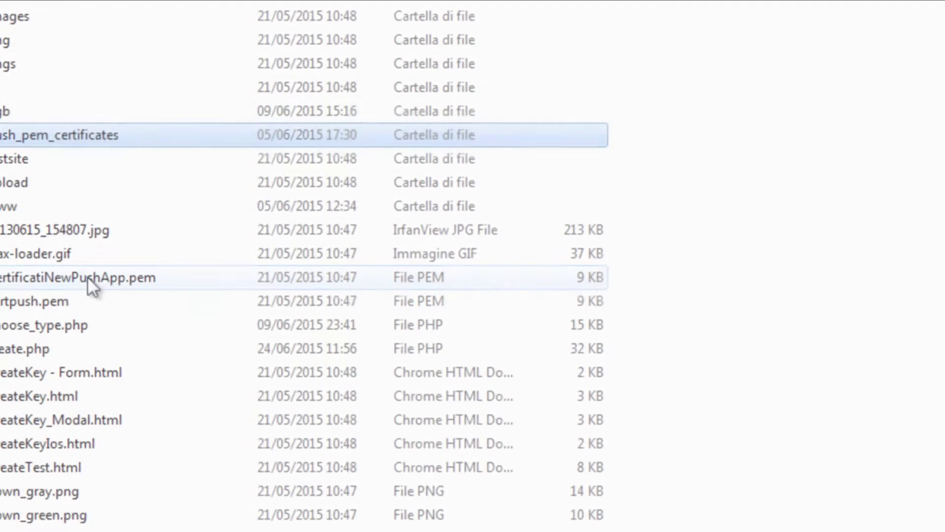
{"action": "double_click", "coordinate": [87, 278]}
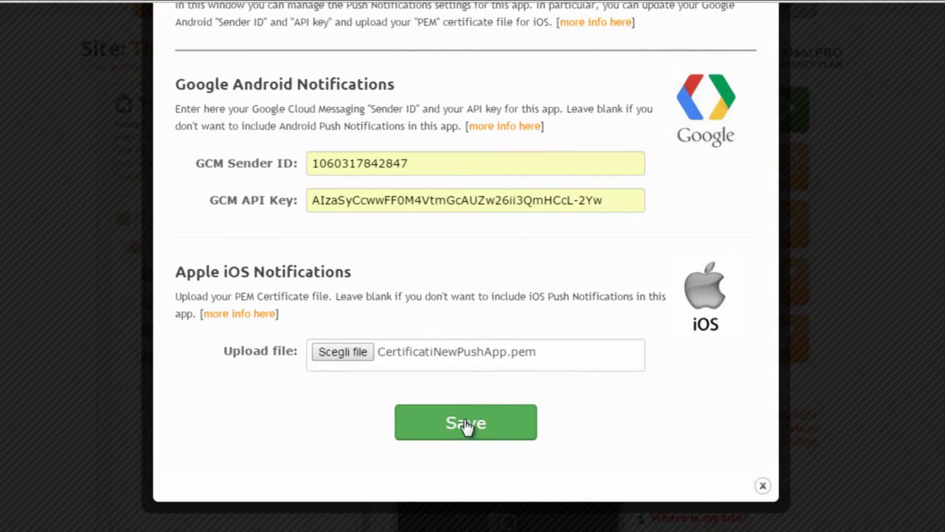
{"action": "left_click", "coordinate": [464, 424]}
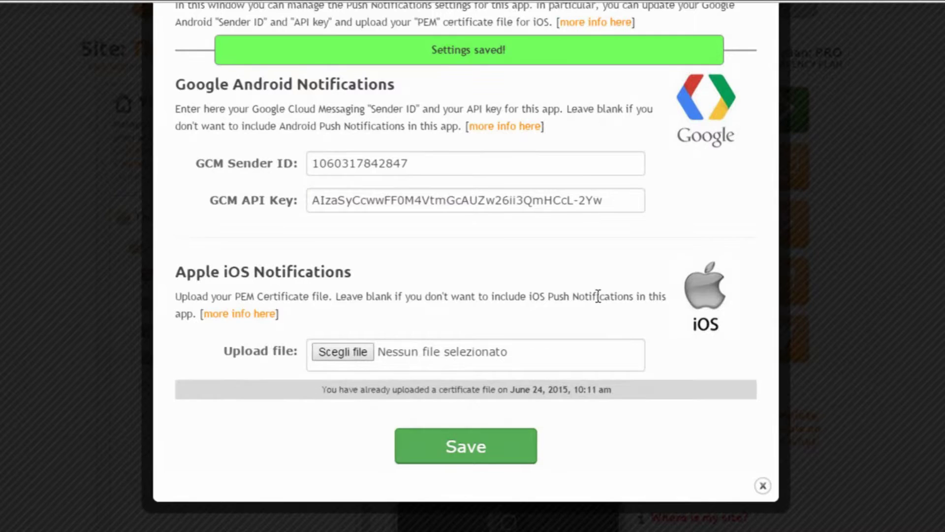
{"action": "scroll", "coordinate": [581, 294], "scroll_direction": "up", "scroll_amount": 2}
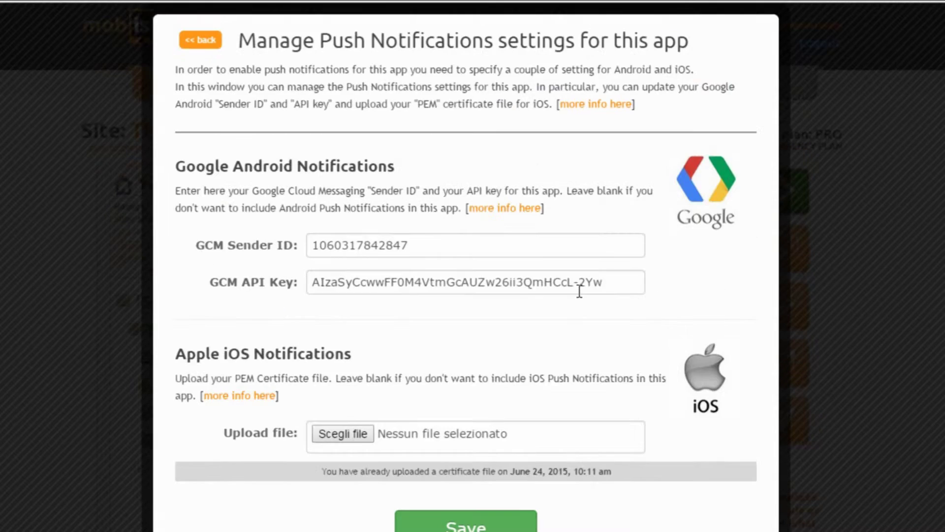
{"action": "scroll", "coordinate": [579, 291], "scroll_direction": "down", "scroll_amount": 2}
{"action": "scroll", "coordinate": [579, 292], "scroll_direction": "up", "scroll_amount": 2}
- Return to the native app build page and select the New Push key for iOS
{"action": "left_click", "coordinate": [202, 42]}
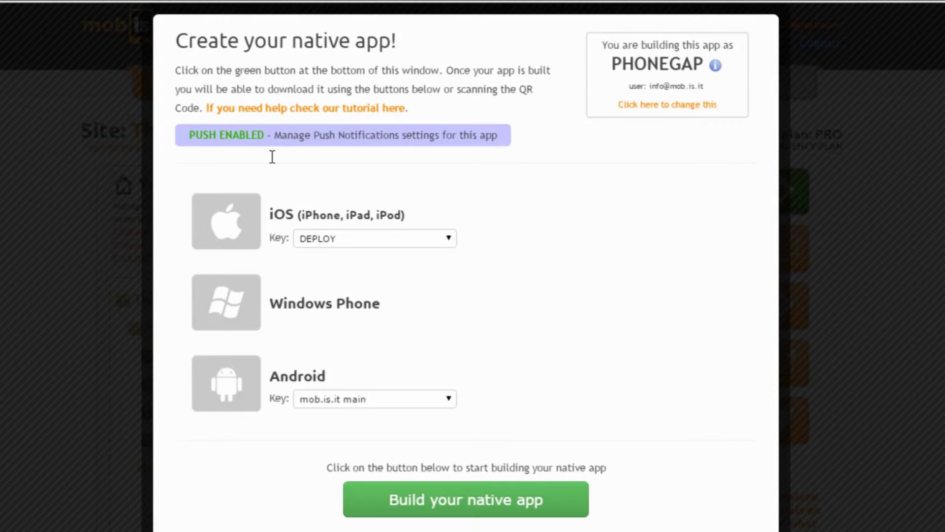
{"action": "left_click", "coordinate": [441, 241]}
{"action": "left_click", "coordinate": [343, 277]}
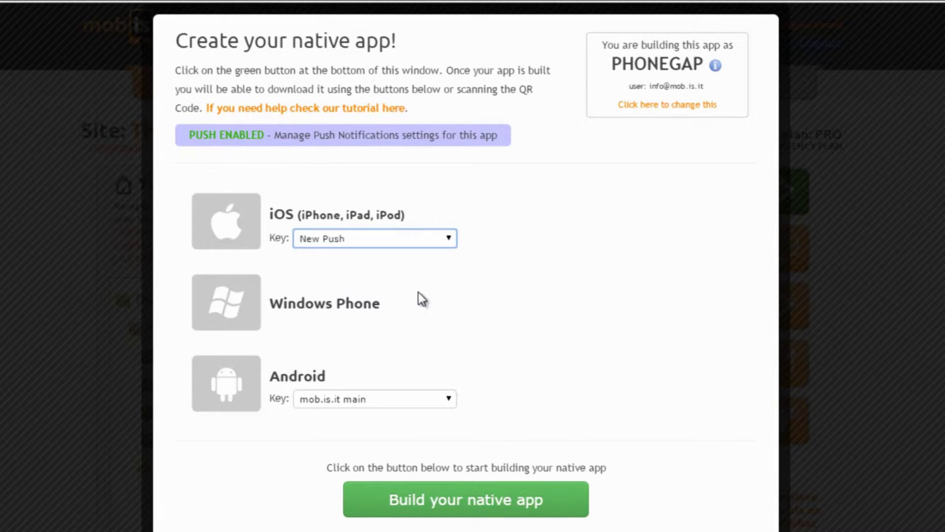
{"action": "left_click", "coordinate": [393, 404]}
{"action": "left_click", "coordinate": [468, 328]}
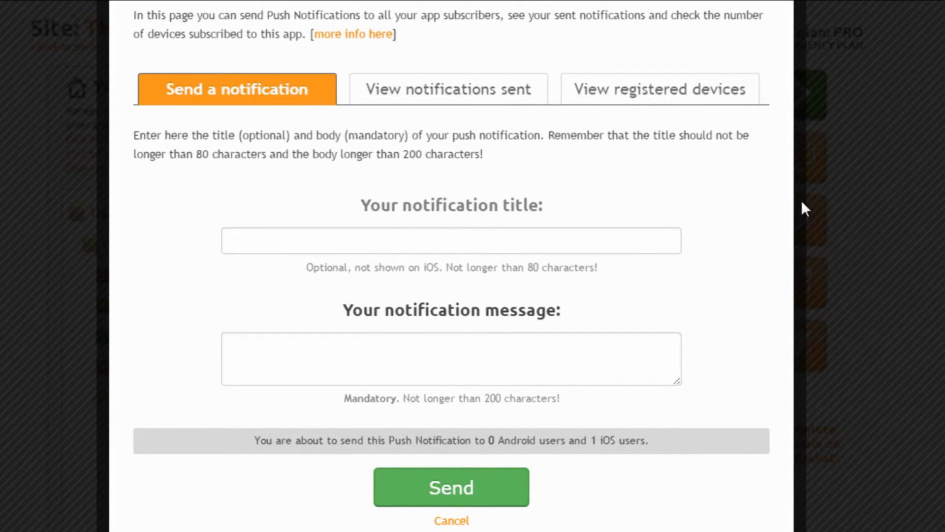
- Examine the chart of devices registered for the app in the past 90 days
{"action": "left_click", "coordinate": [692, 104]}
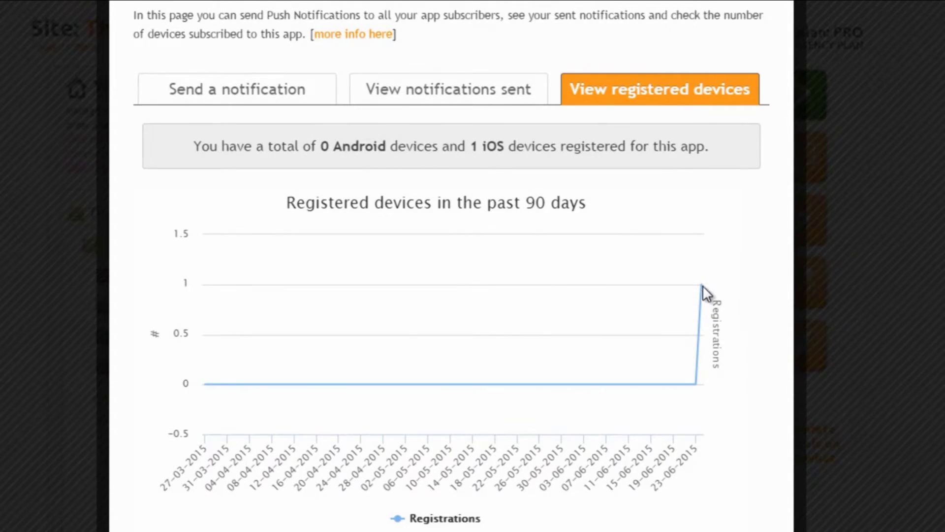
{"action": "mouse_move", "coordinate": [699, 283]}
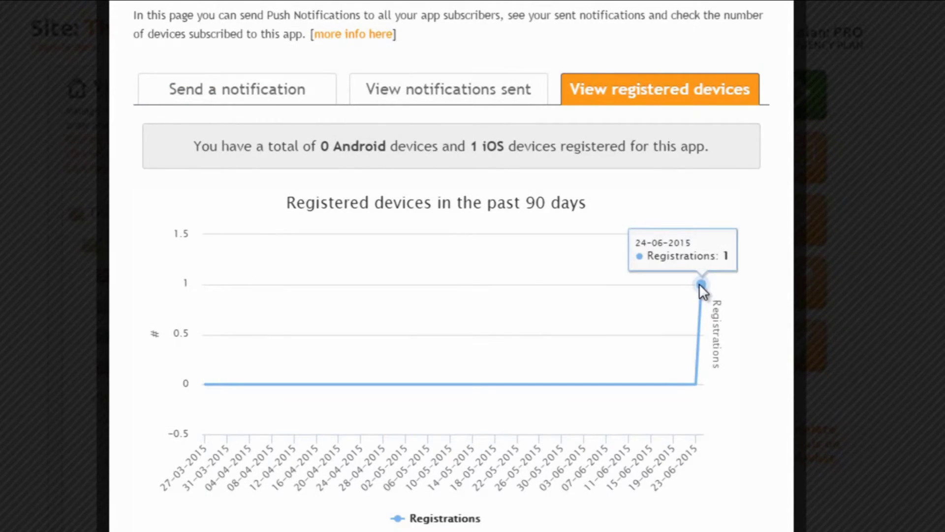
- Send a push notification with the message "welcome at the winchester" and no title to the app's subscribers
{"action": "left_click", "coordinate": [232, 93]}
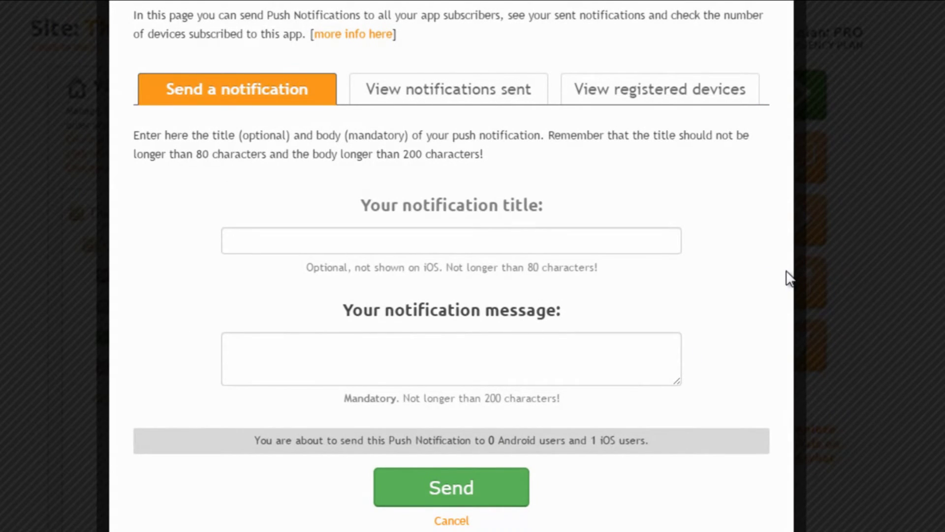
{"action": "left_click", "coordinate": [442, 365]}
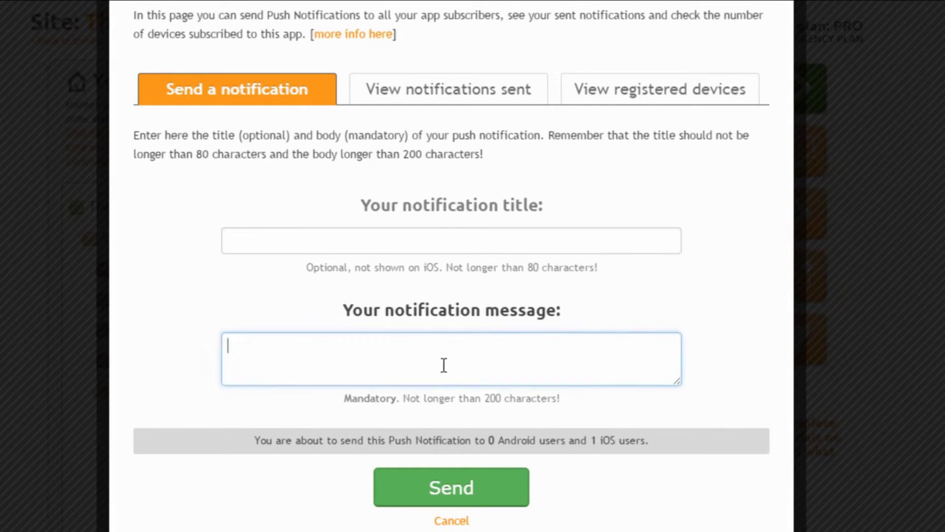
{"action": "type", "text": "welcome at the winchester"}
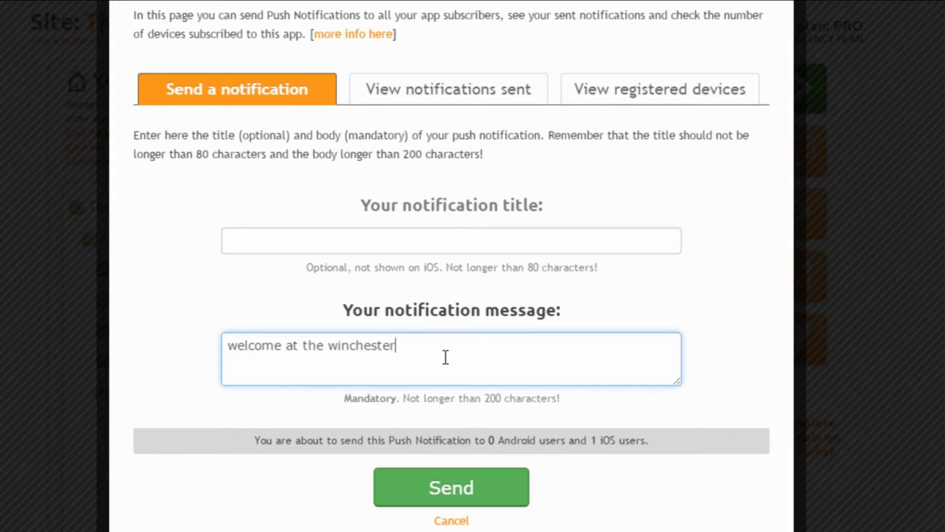
{"action": "left_click", "coordinate": [451, 487]}
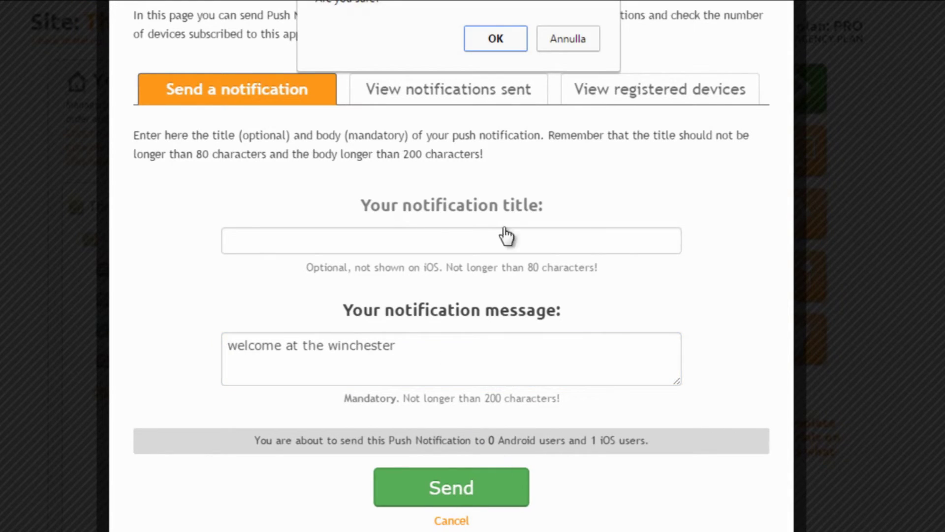
{"action": "left_click", "coordinate": [507, 37]}
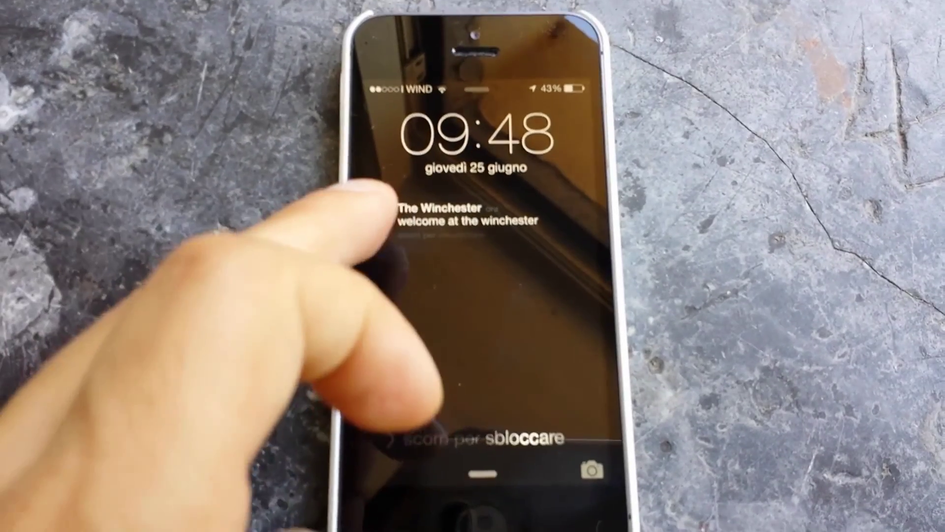
{"action": "left_click_drag", "start_coordinate": [389, 242], "coordinate": [566, 246]}
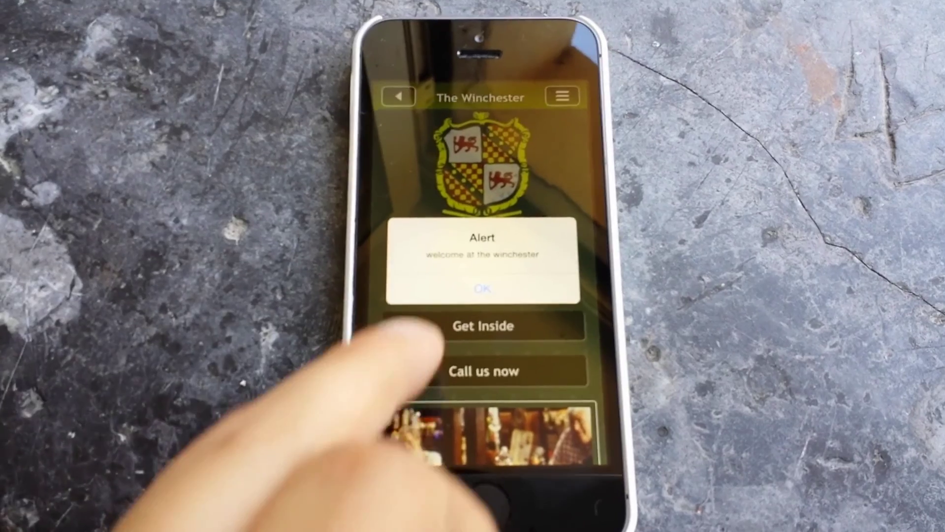
{"action": "left_click", "coordinate": [488, 295]}
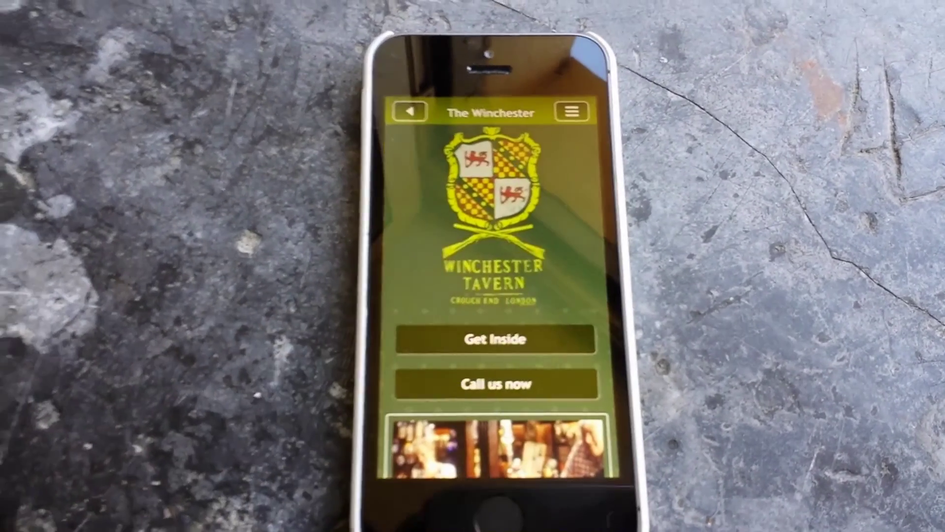